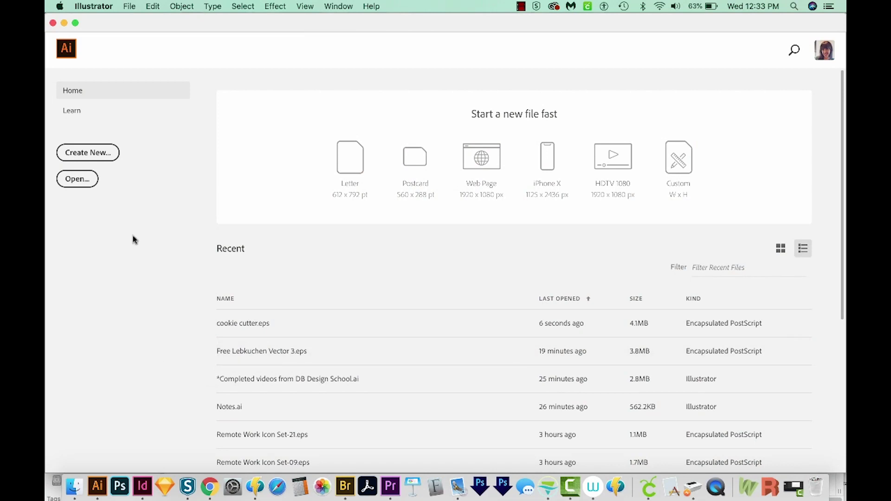
# Create a new RGB document from the Web Minimum 1024 × 768 px preset.
pyautogui.click(92, 159)
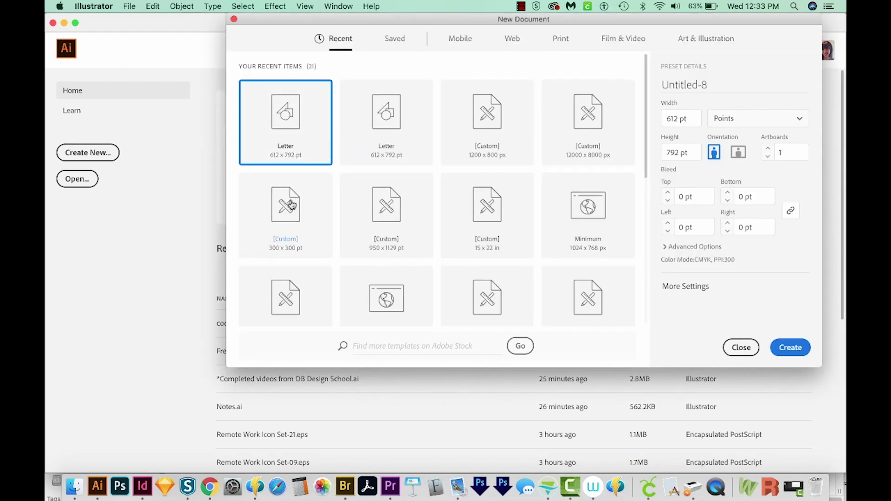
pyautogui.click(516, 42)
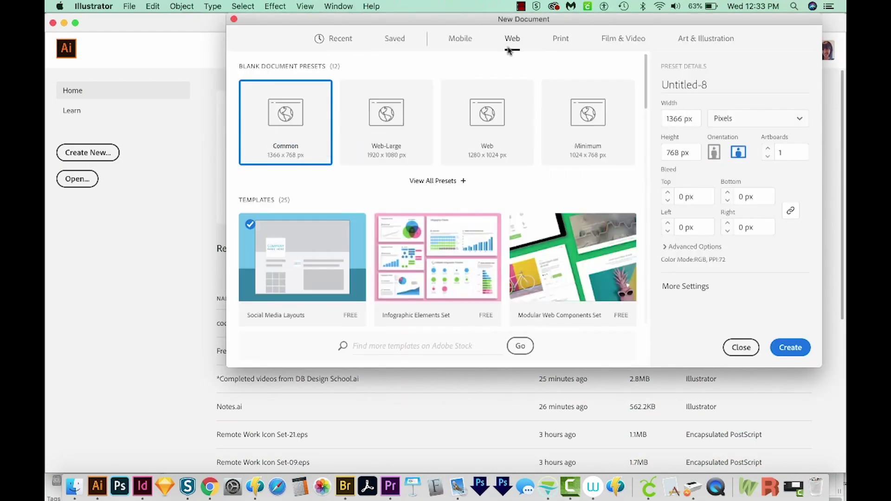
pyautogui.click(595, 139)
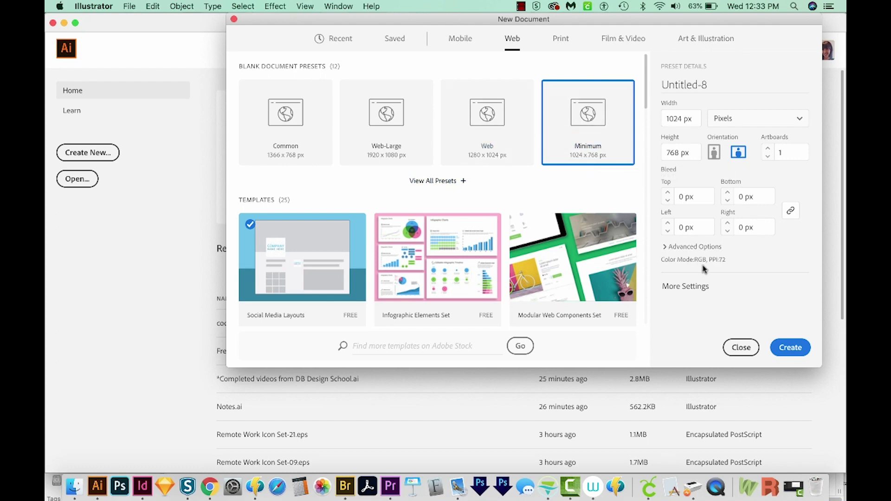
pyautogui.click(779, 351)
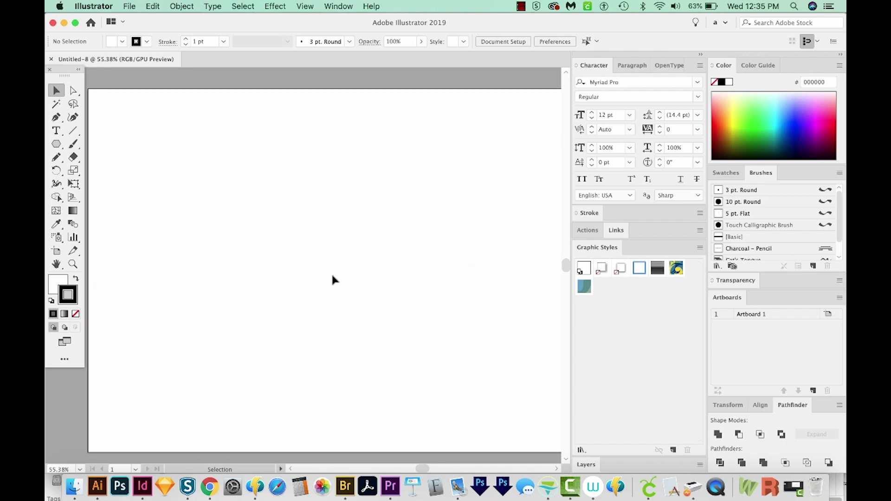
# Paste the red heart photo, scale it up, shift it right, and zoom out to 33.33%.
pyautogui.press('super+v')
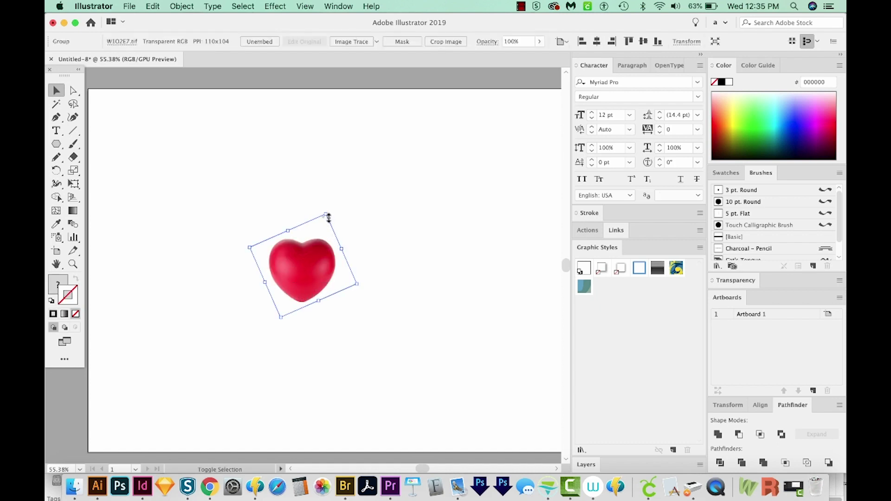
pyautogui.moveTo(329, 214); pyautogui.dragTo(483, 335)
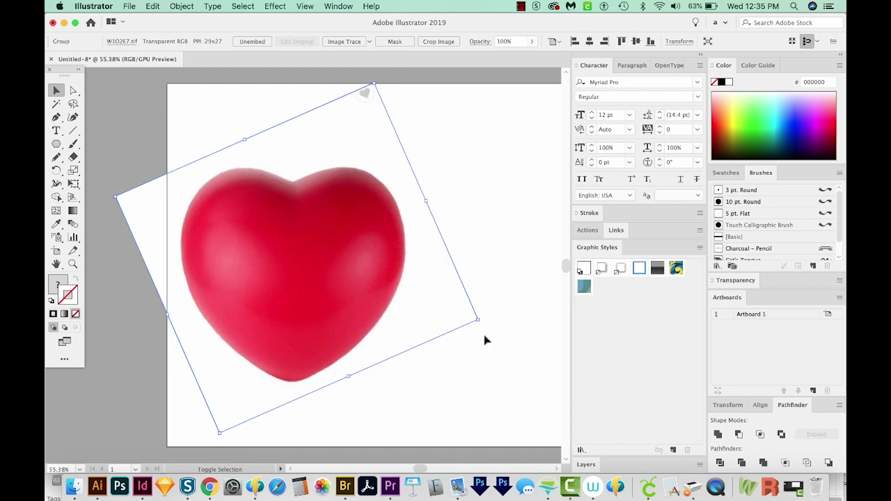
pyautogui.moveTo(372, 320); pyautogui.dragTo(386, 325)
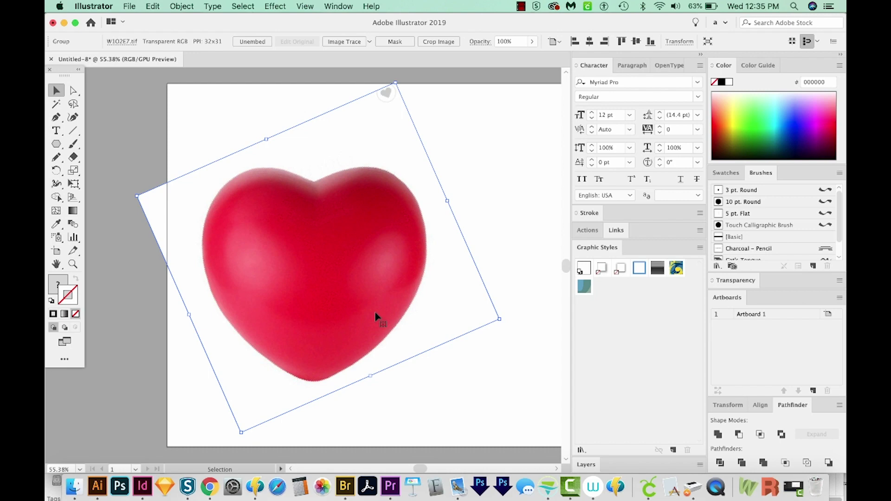
pyautogui.press('super+minus')
pyautogui.press('super+minus')
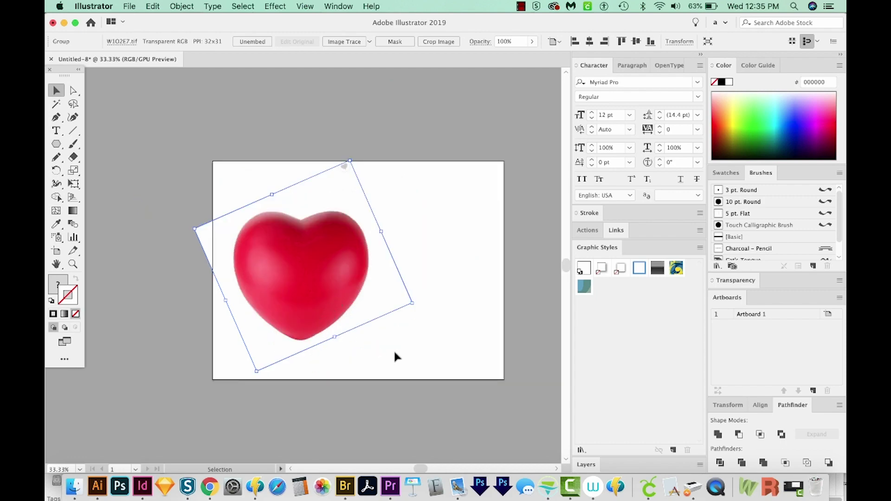
# Add Layer 2 above the photo and lock Layer 1, which holds the heart image.
pyautogui.press('F7')
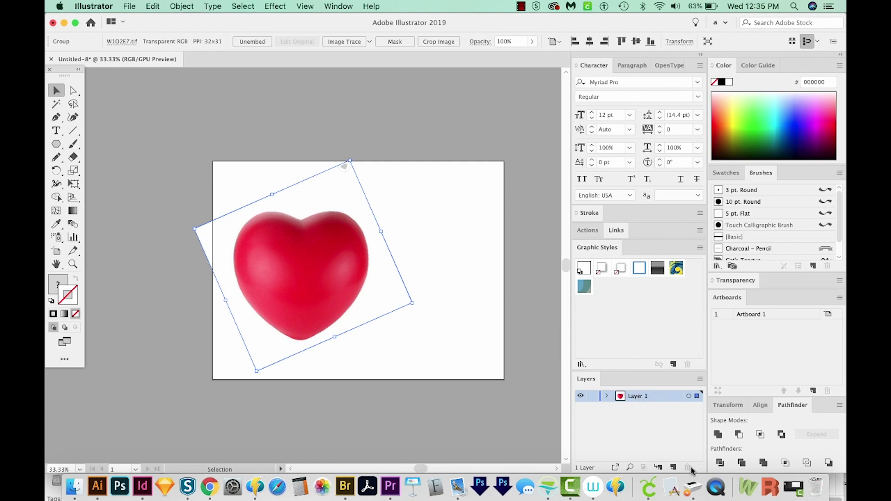
pyautogui.click(671, 468)
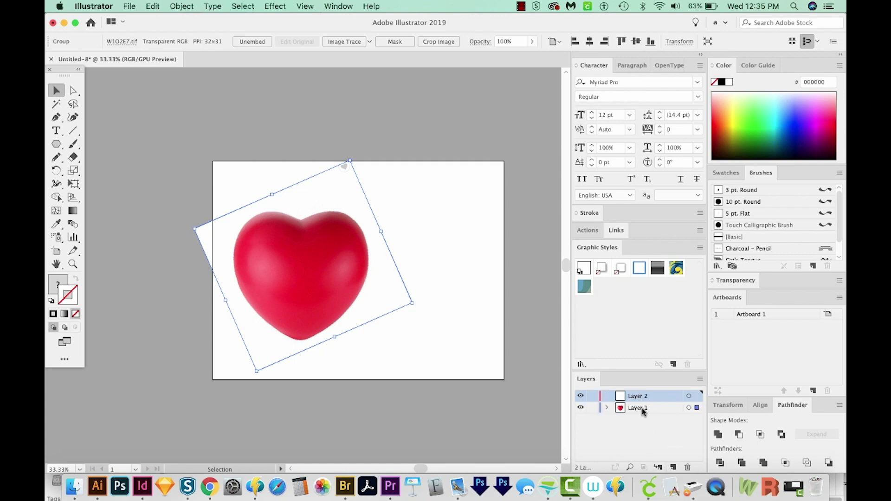
pyautogui.click(592, 408)
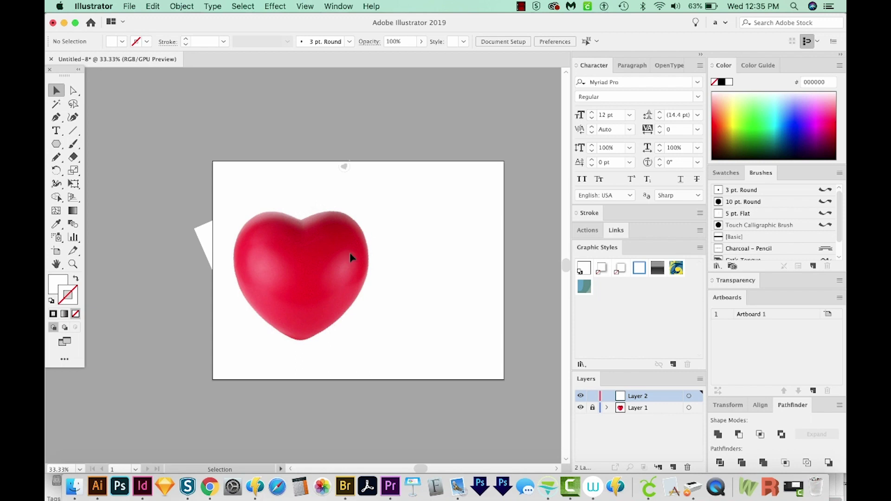
pyautogui.press('p')
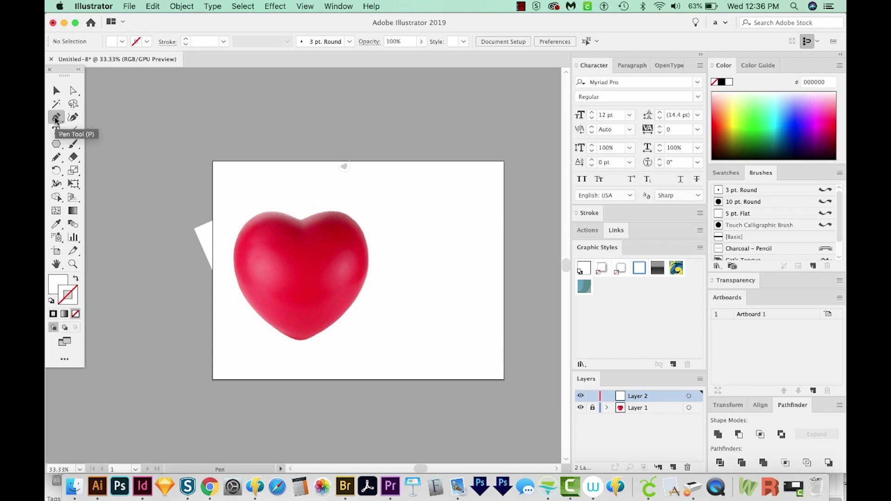
# Trace the heart's right half with curved anchors from top dip to bottom tip, closing the path.
pyautogui.click(301, 220)
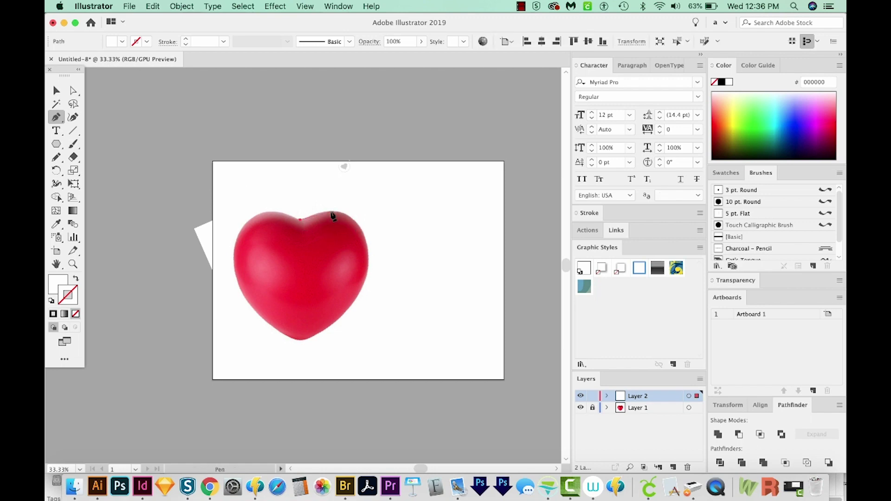
pyautogui.moveTo(338, 213); pyautogui.dragTo(350, 212)
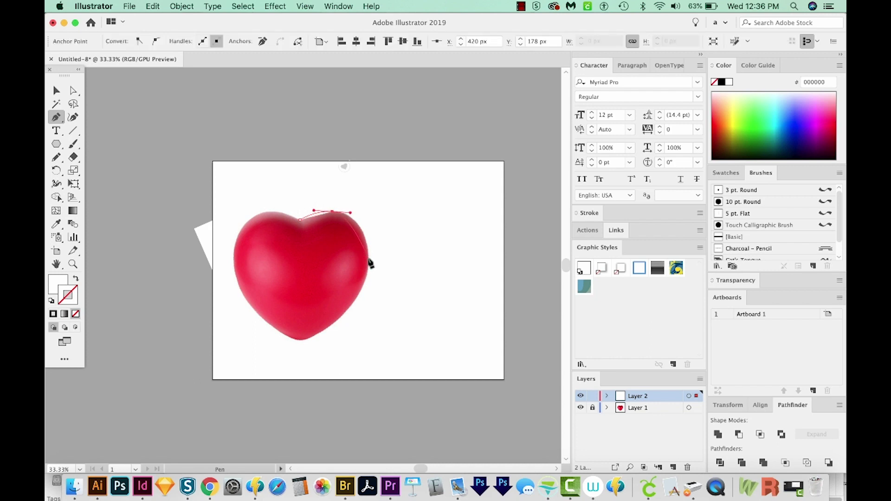
pyautogui.moveTo(368, 258); pyautogui.dragTo(369, 290)
pyautogui.moveTo(370, 291); pyautogui.dragTo(369, 291)
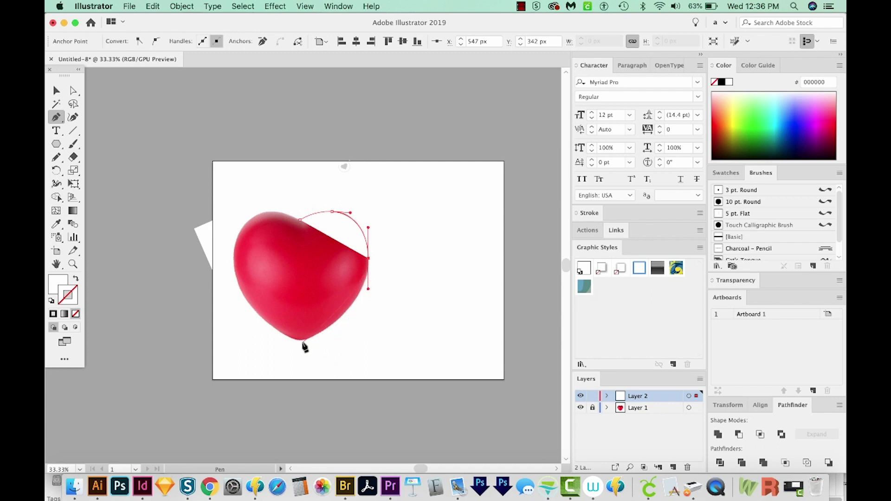
pyautogui.moveTo(301, 341); pyautogui.dragTo(267, 347)
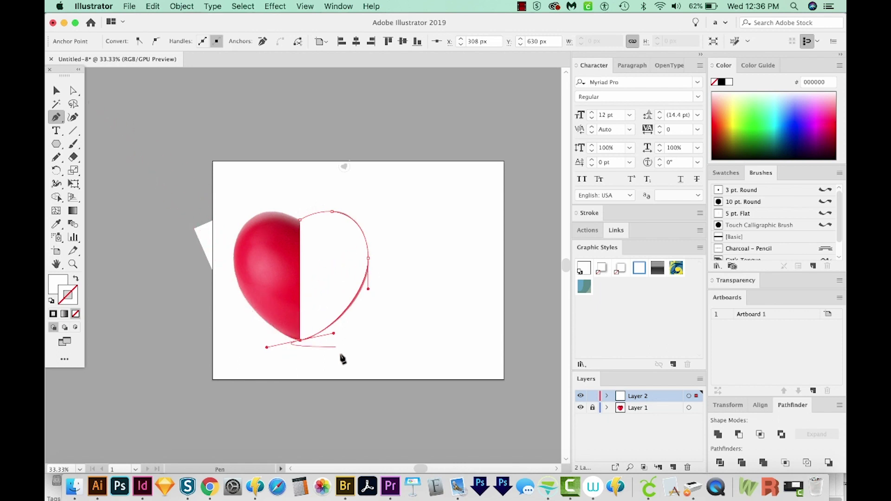
pyautogui.click(302, 342)
pyautogui.click(299, 222)
pyautogui.press('v')
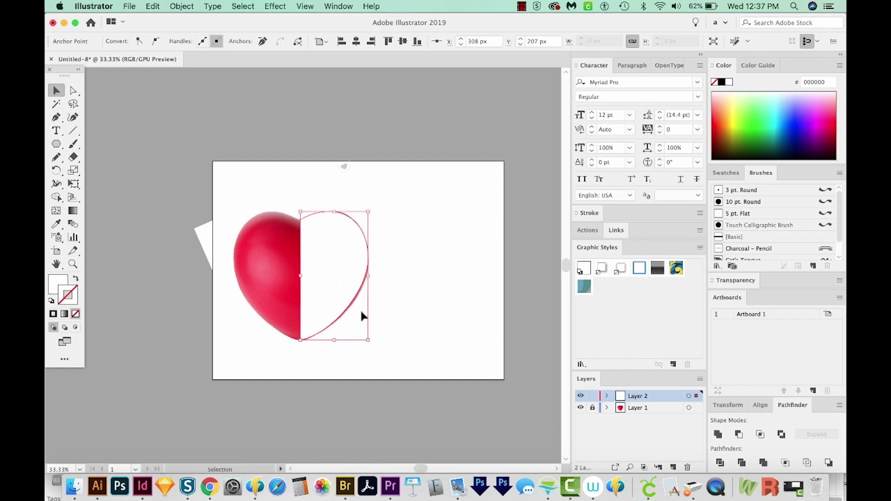
pyautogui.click(360, 308)
# Reflect the half-heart across its top anchor on the Vertical 90° axis to form the left half.
pyautogui.click(336, 267)
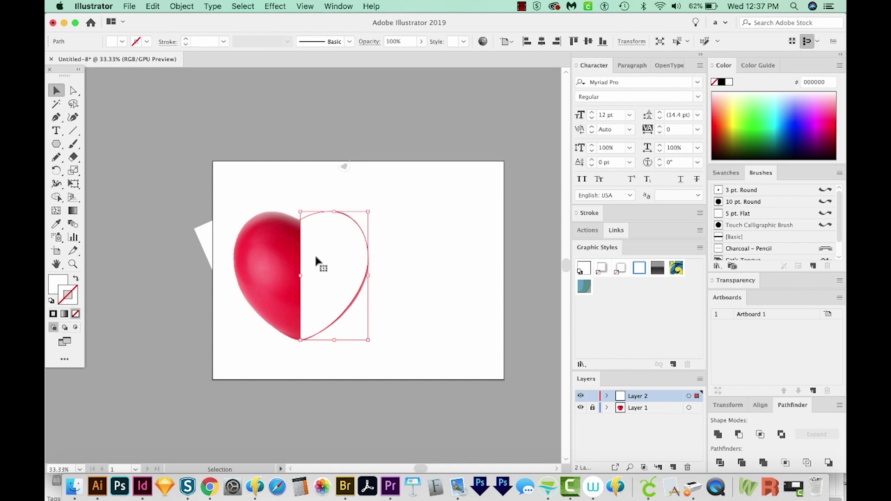
pyautogui.press('o')
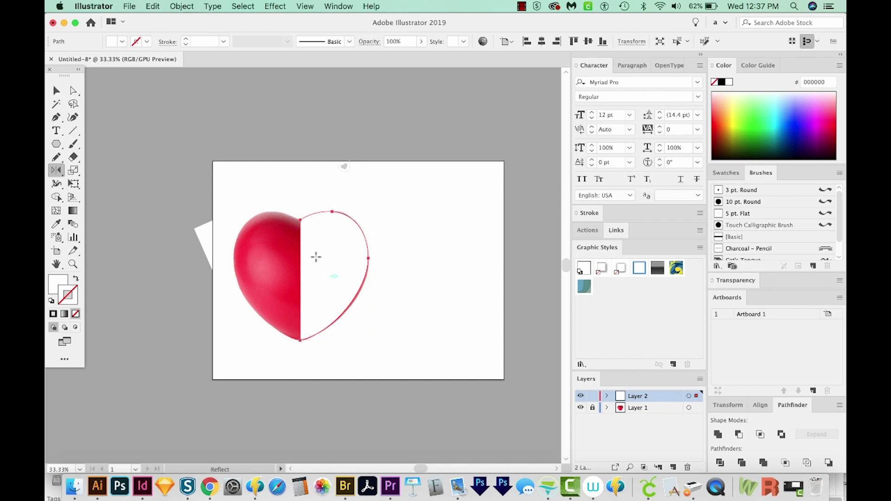
pyautogui.keyDown('alt'); pyautogui.click(300, 220); pyautogui.keyUp('alt')
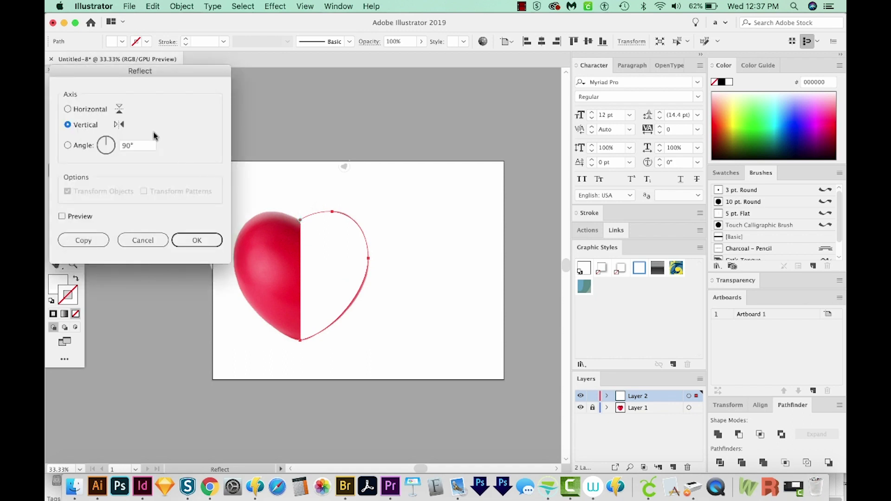
pyautogui.click(194, 245)
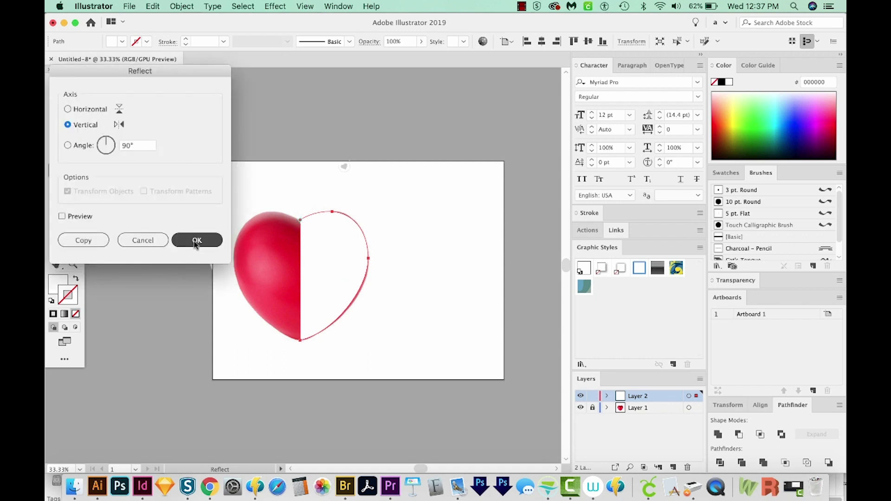
pyautogui.press('v')
pyautogui.press('super+shift+a')
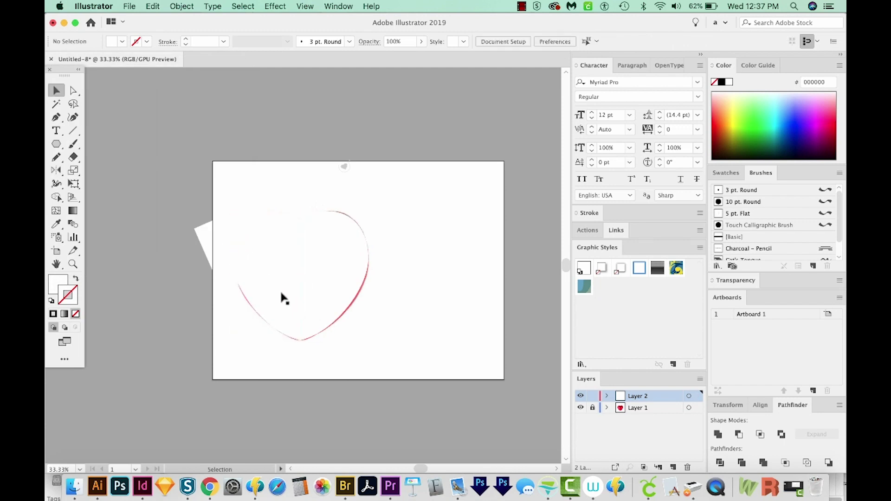
pyautogui.click(305, 285)
# Unite both selected heart halves into one path with Pathfinder.
pyautogui.keyDown('shift'); pyautogui.click(288, 293); pyautogui.keyUp('shift')
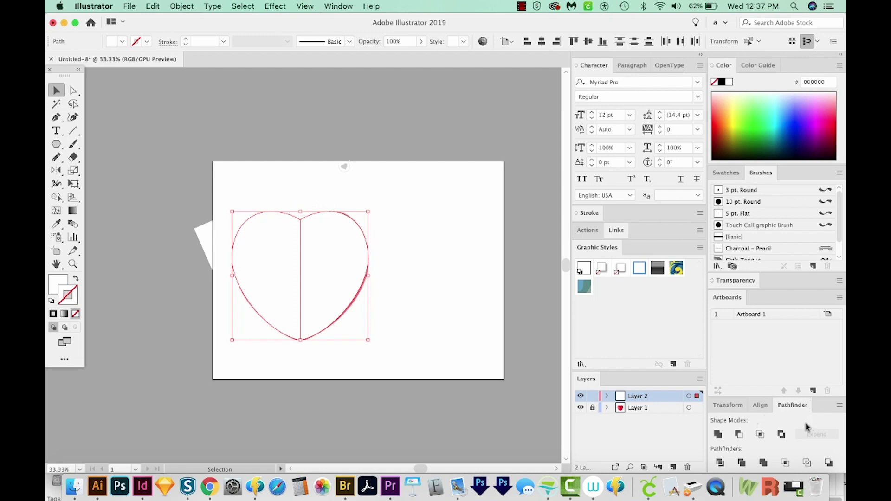
pyautogui.click(718, 436)
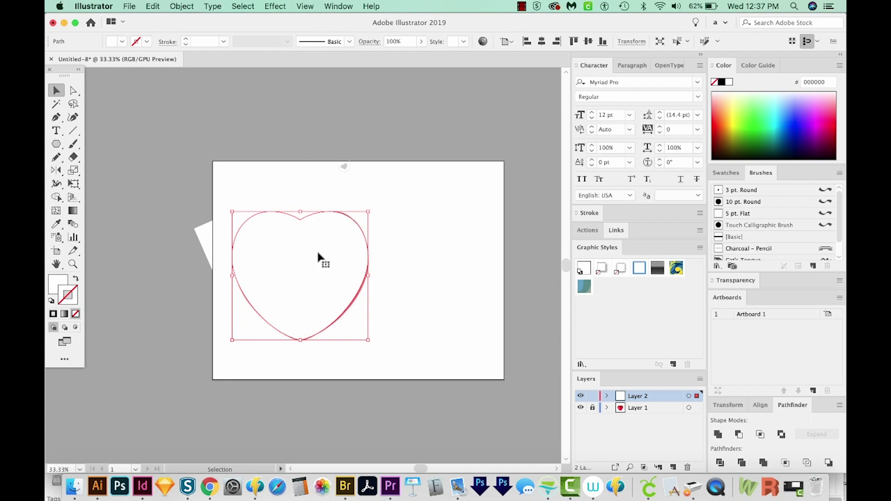
# Average the heart's top notch and bottom point anchors along the Vertical axis.
pyautogui.press('a')
pyautogui.moveTo(293, 216); pyautogui.dragTo(310, 358)
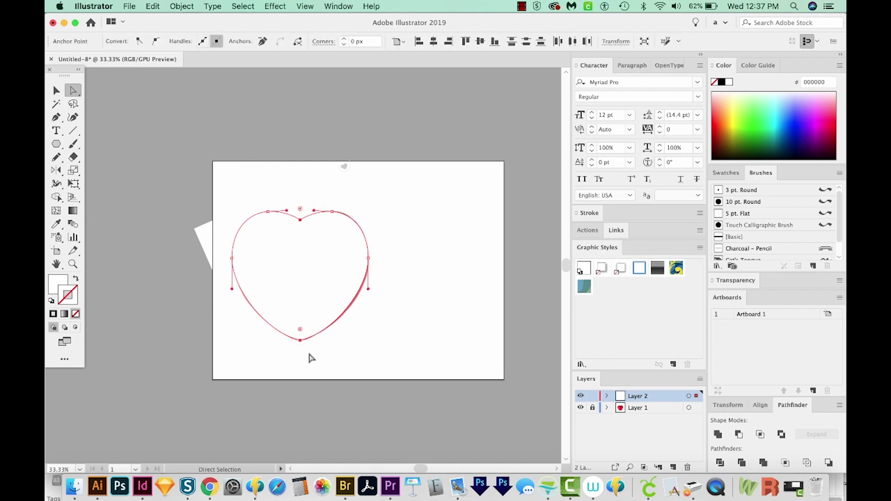
pyautogui.click(182, 7)
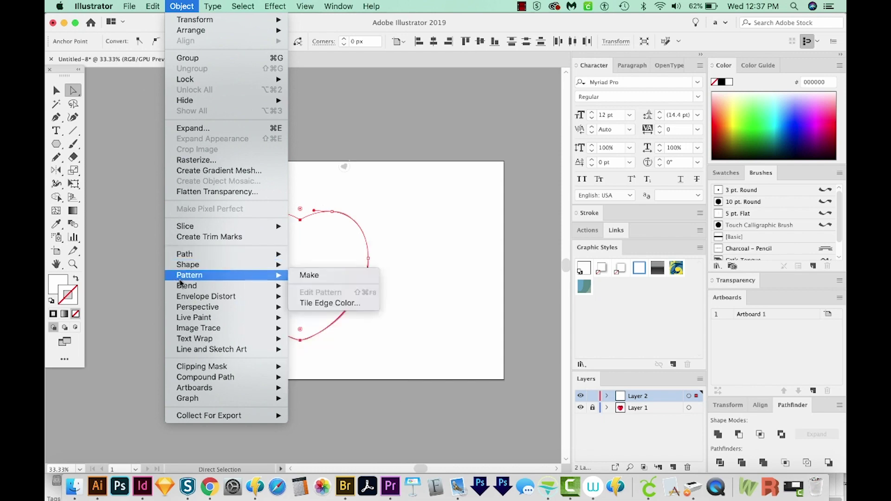
pyautogui.moveTo(197, 254)
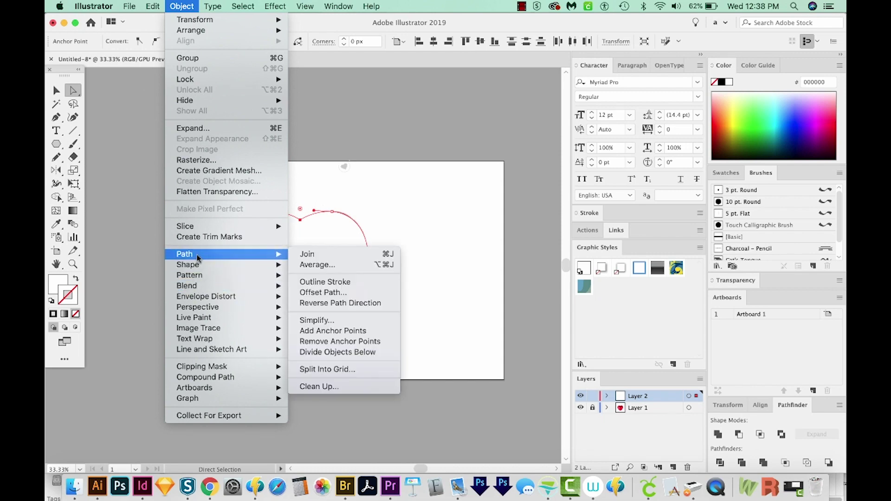
pyautogui.click(332, 265)
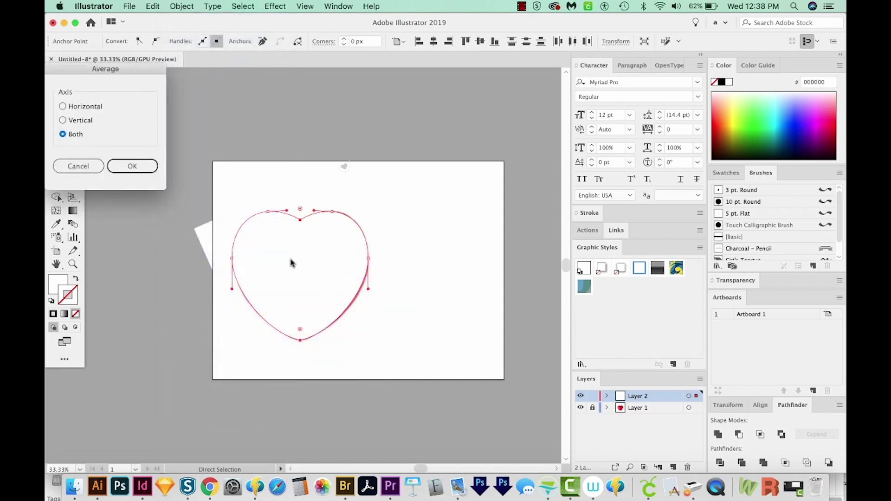
pyautogui.click(76, 121)
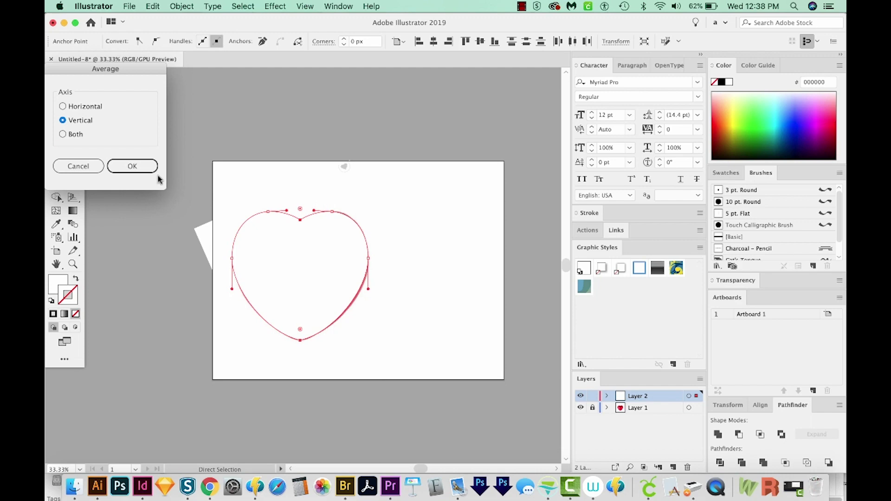
pyautogui.click(134, 167)
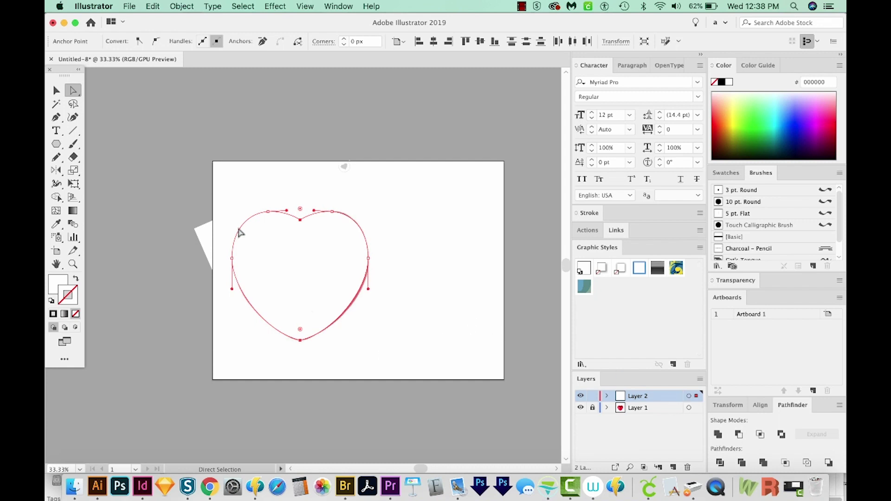
pyautogui.click(59, 95)
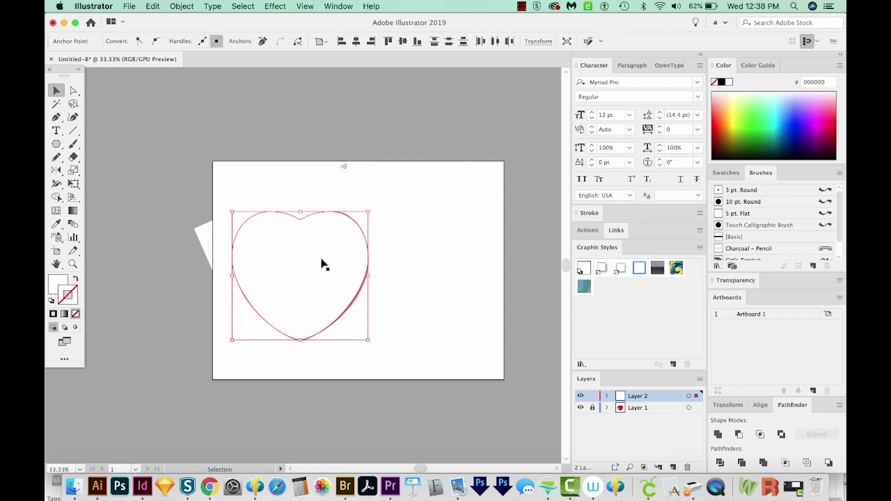
# Move the heart outline right of the photo and convert it into a gradient mesh object.
pyautogui.moveTo(274, 272); pyautogui.dragTo(400, 272)
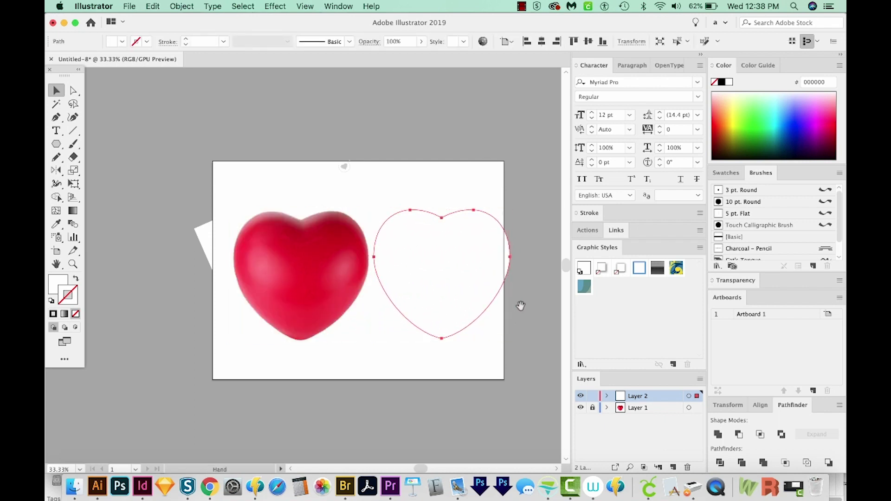
pyautogui.hscroll(5, 520, 305)
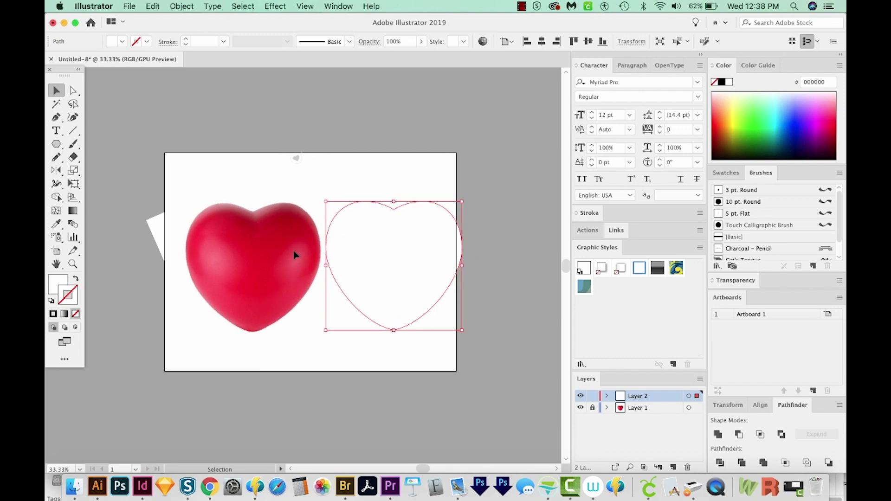
pyautogui.press('u')
pyautogui.click(368, 238)
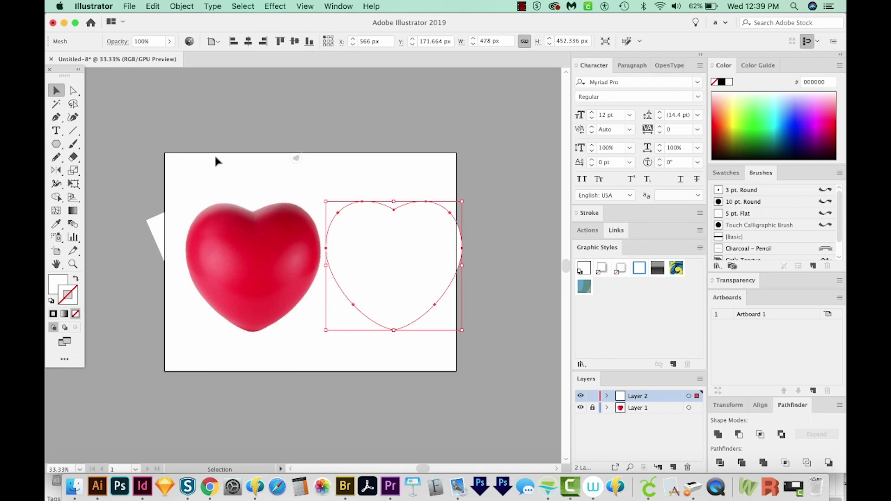
# Add four vertical and three horizontal mesh lines across the heart with the Mesh tool.
pyautogui.press('u')
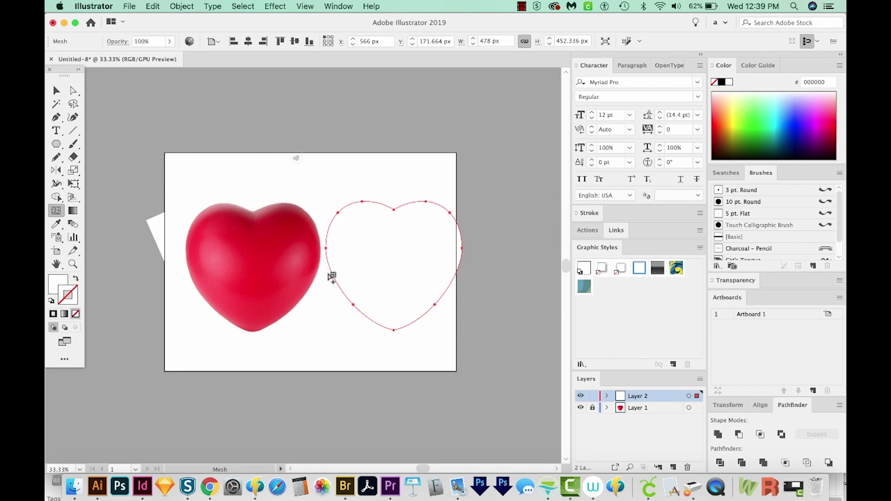
pyautogui.moveTo(354, 211); pyautogui.dragTo(394, 210)
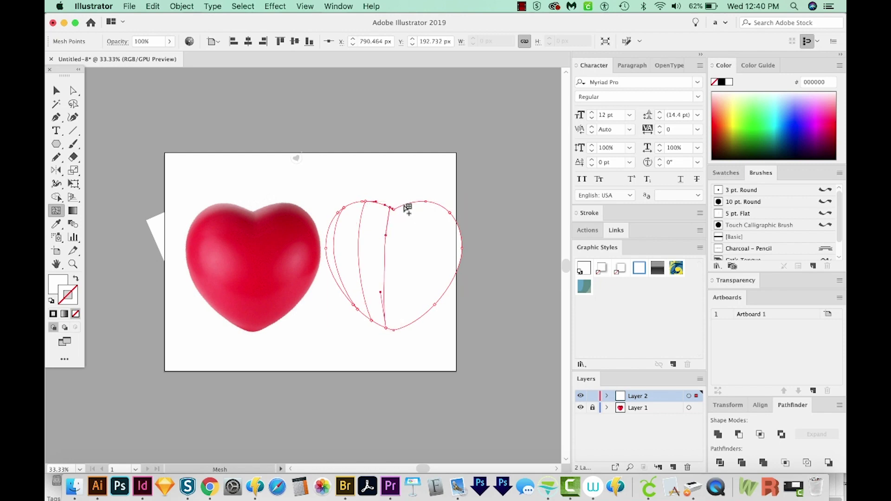
pyautogui.click(402, 207)
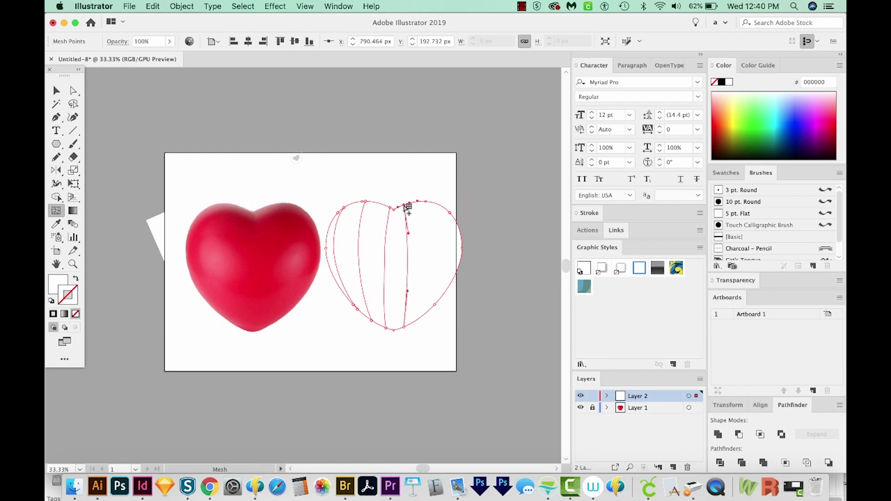
pyautogui.click(432, 202)
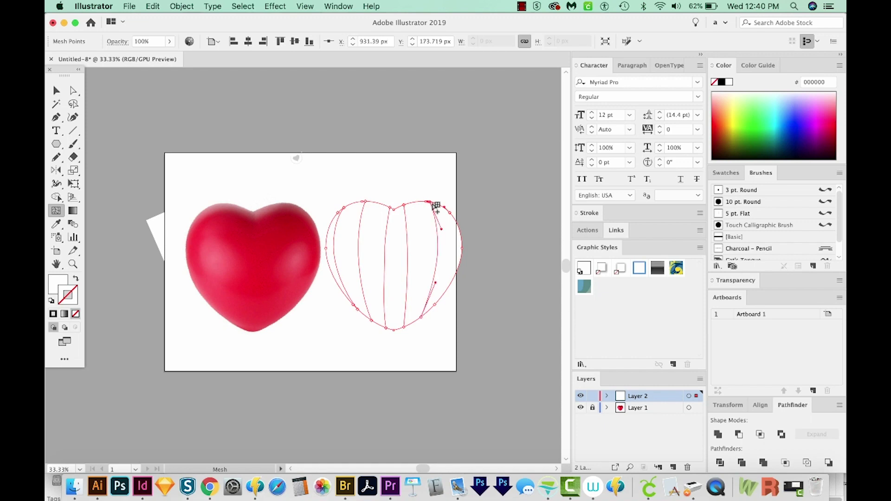
pyautogui.click(456, 227)
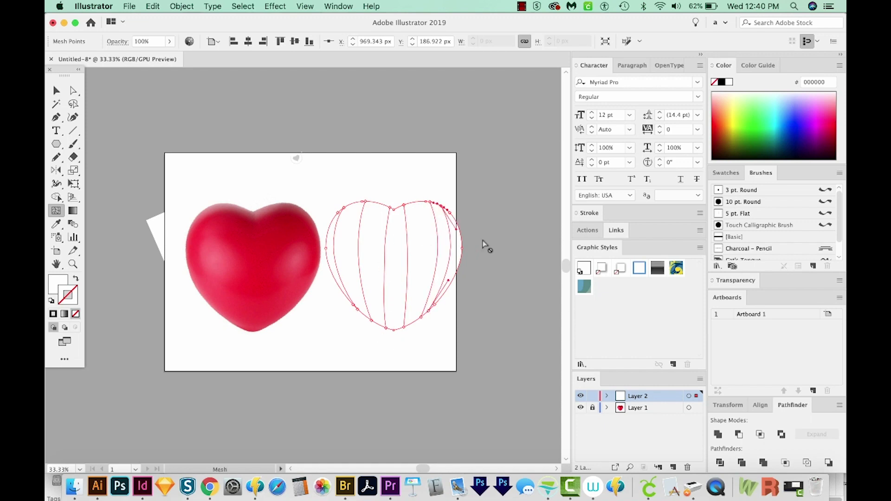
pyautogui.click(329, 230)
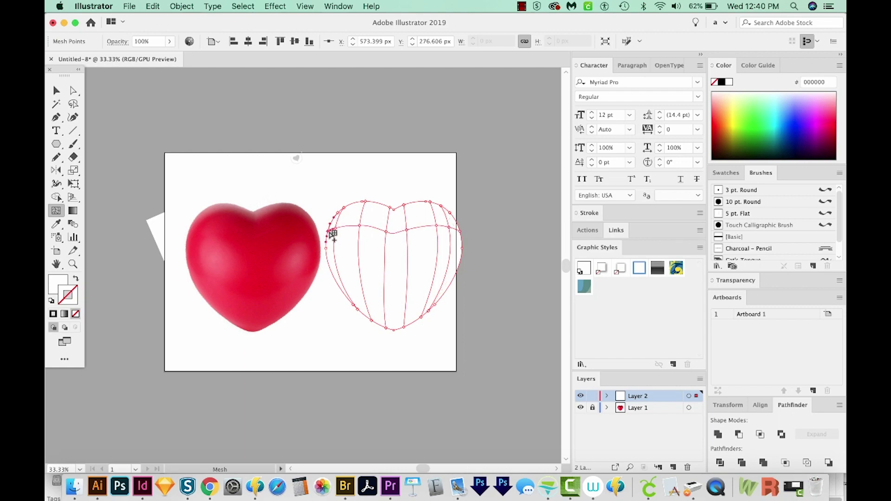
pyautogui.click(327, 259)
pyautogui.click(341, 291)
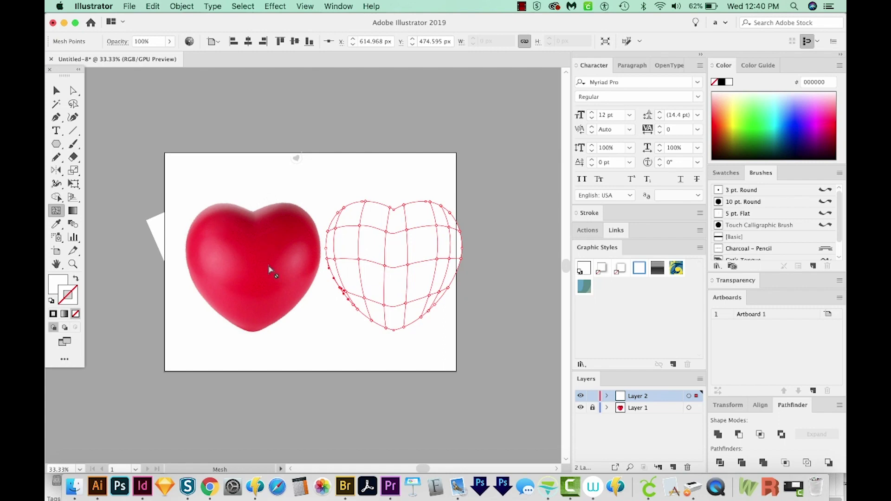
# Reselect the mesh heart and fill it with the red sampled from the photo using the Eyedropper.
pyautogui.click(56, 92)
pyautogui.click(475, 171)
pyautogui.click(427, 229)
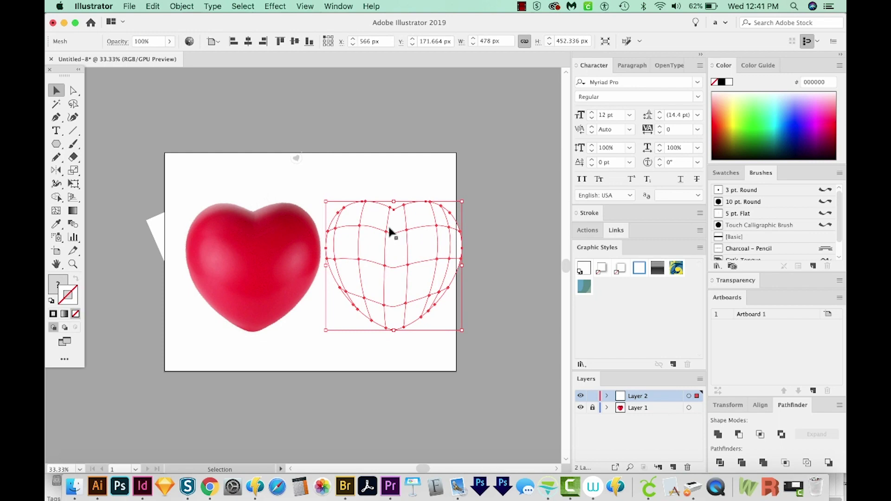
pyautogui.press('i')
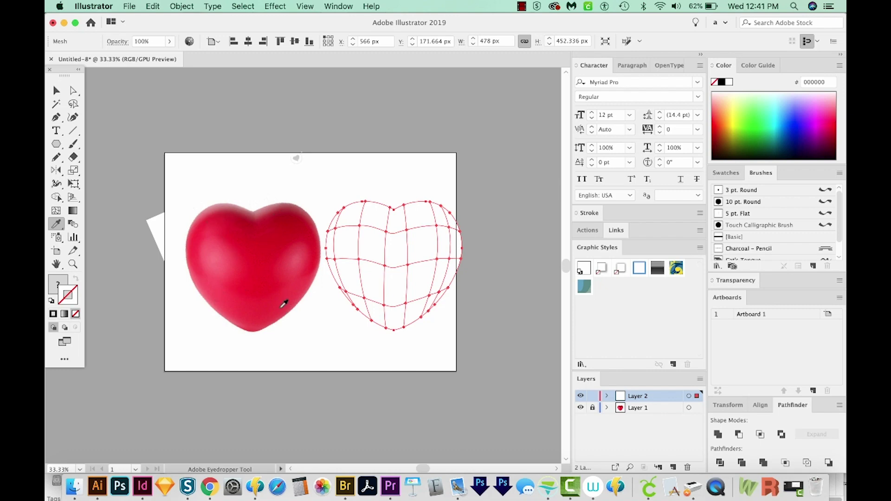
pyautogui.click(232, 278)
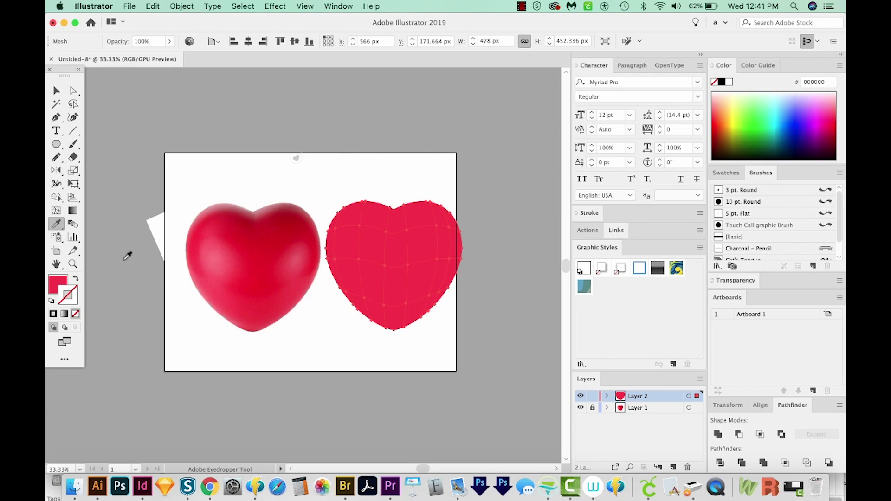
# Color the mesh heart's top-edge points with the photo's lighter pinkish red highlight.
pyautogui.press('a')
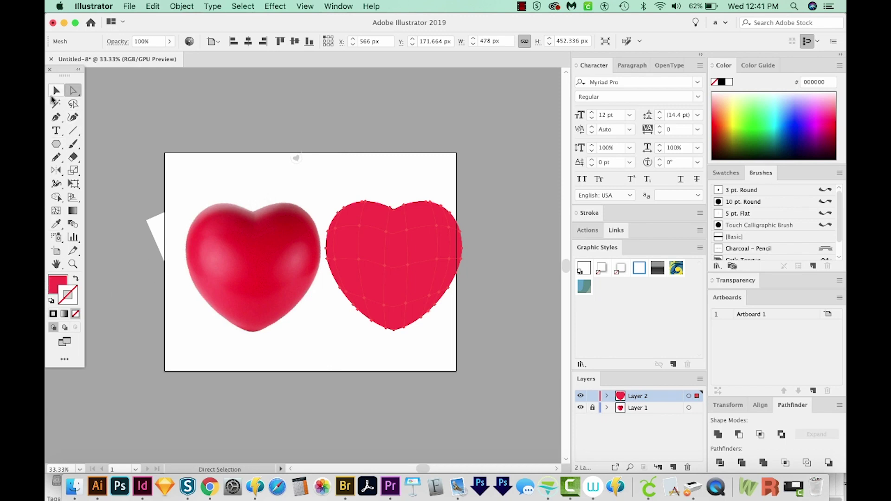
pyautogui.click(374, 265)
pyautogui.moveTo(328, 204); pyautogui.dragTo(339, 219)
pyautogui.press('i')
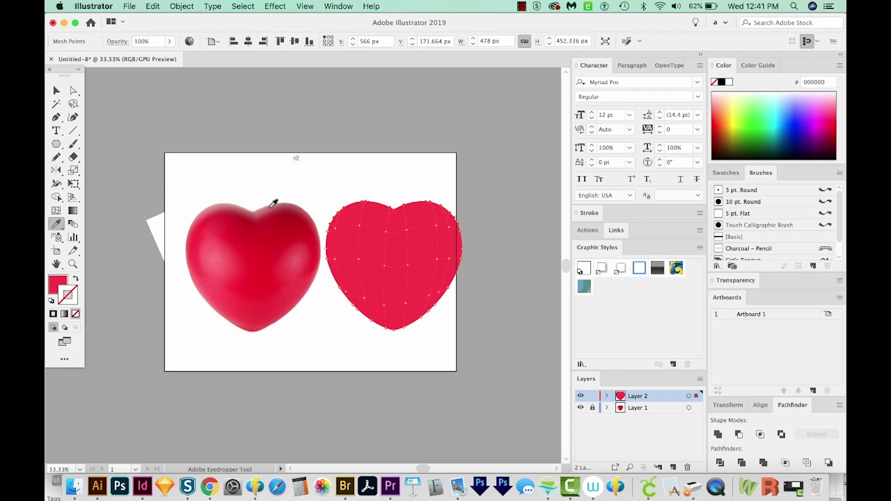
pyautogui.click(271, 205)
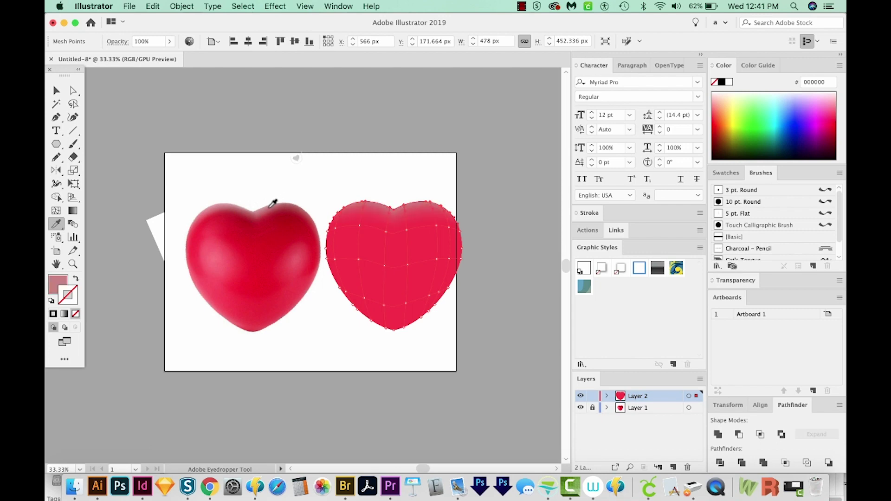
pyautogui.press('super')
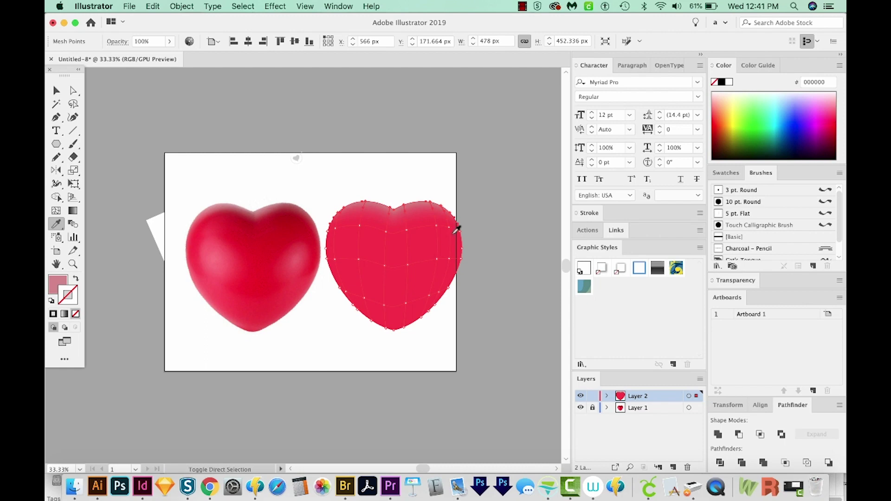
pyautogui.keyDown('super'); pyautogui.click(396, 178); pyautogui.keyUp('super')
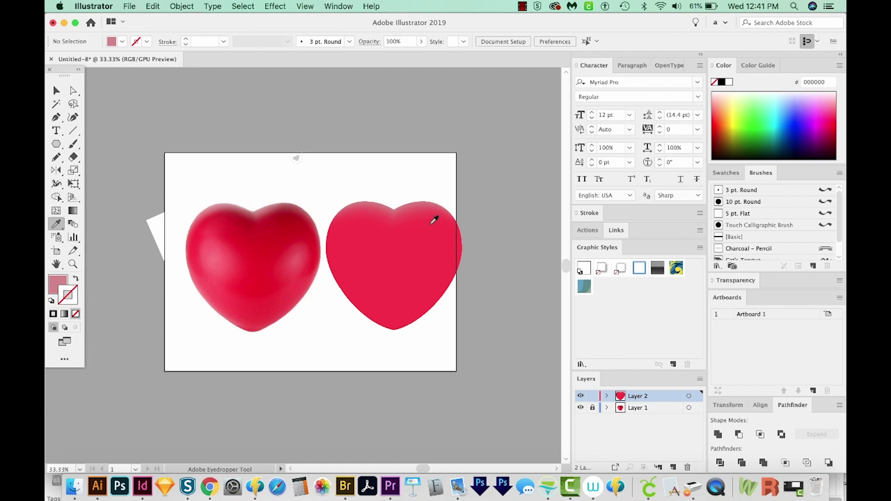
pyautogui.press('q')
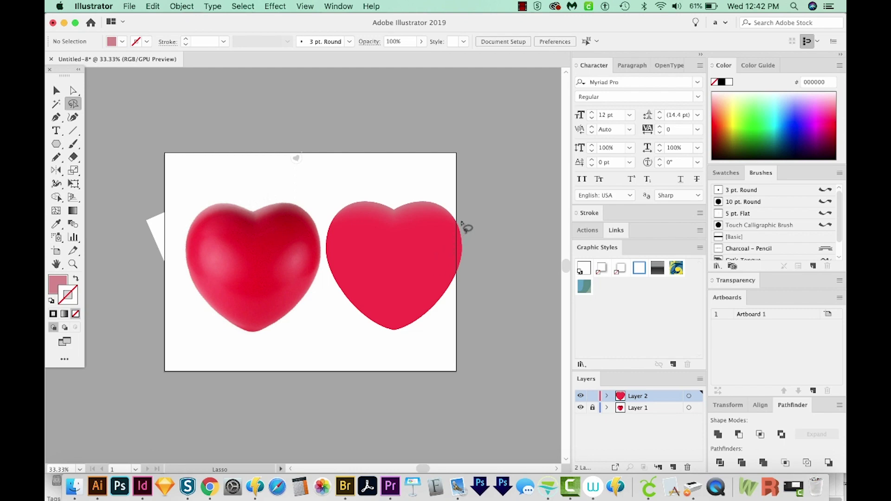
# Lasso the upper-right mesh points and give them the dark red from the reference heart's notch.
pyautogui.moveTo(463, 223)
pyautogui.mouseDown()
pyautogui.moveTo(440, 216)
pyautogui.moveTo(403, 227)
pyautogui.moveTo(346, 211)
pyautogui.moveTo(332, 214)
pyautogui.moveTo(333, 237)
pyautogui.mouseUp()
pyautogui.moveTo(401, 249)
pyautogui.mouseDown()
pyautogui.moveTo(466, 231)
pyautogui.moveTo(463, 223)
pyautogui.mouseUp()
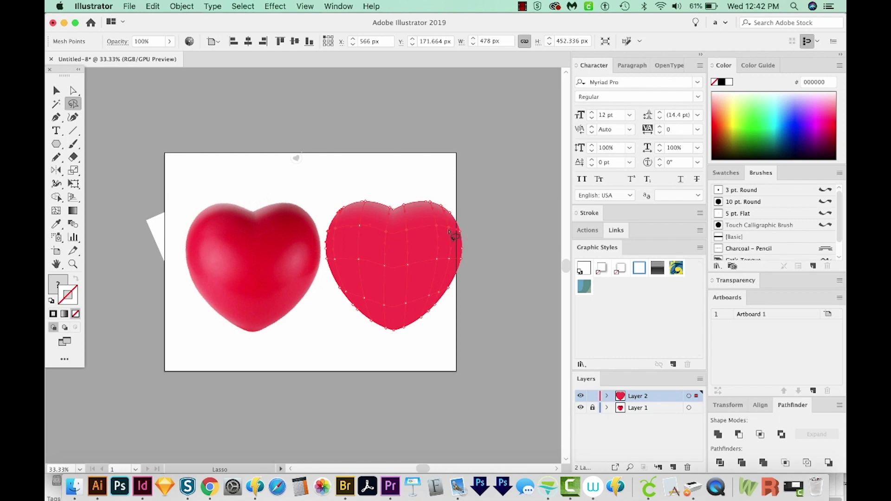
pyautogui.press('i')
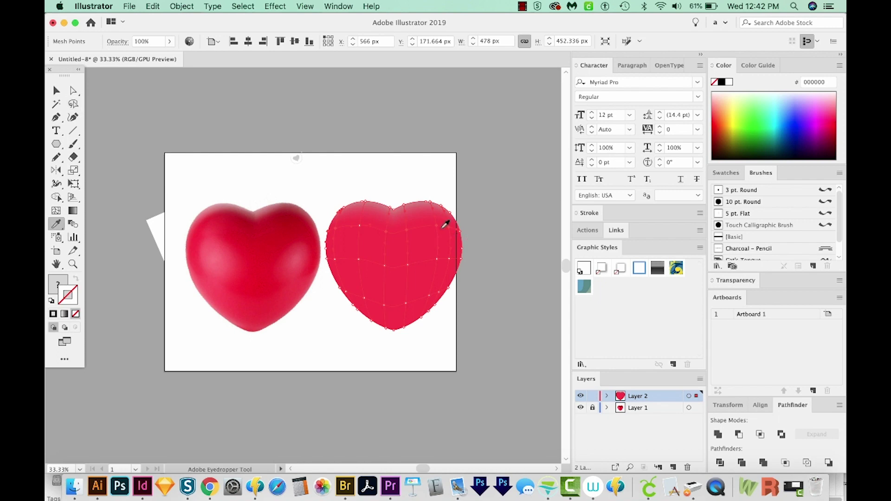
pyautogui.click(247, 215)
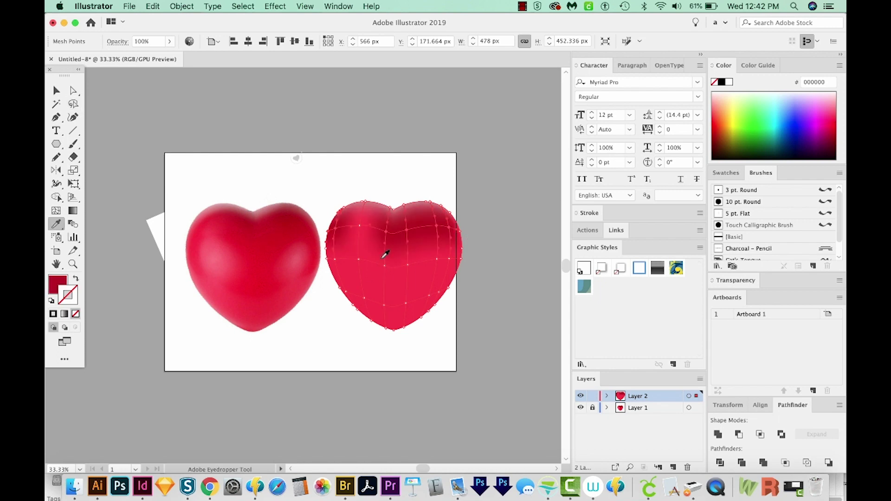
# Darken one more top mesh point with a sampled red, then select the whole heart.
pyautogui.press('a')
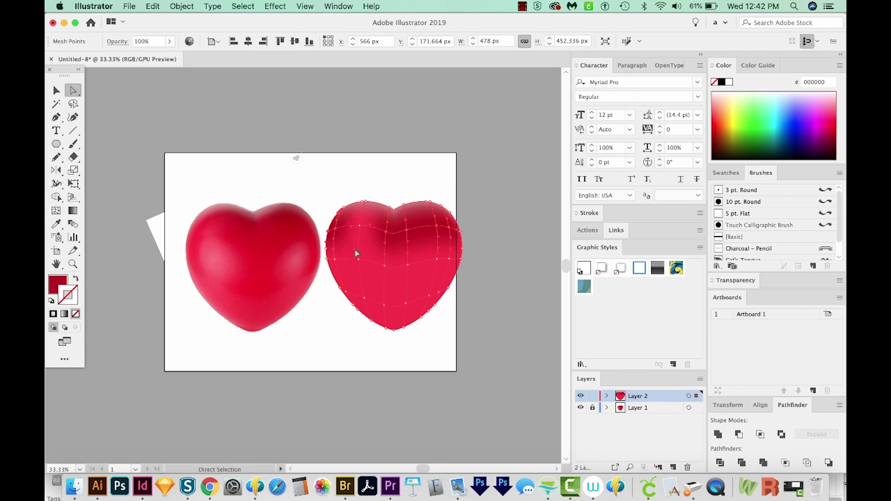
pyautogui.click(360, 227)
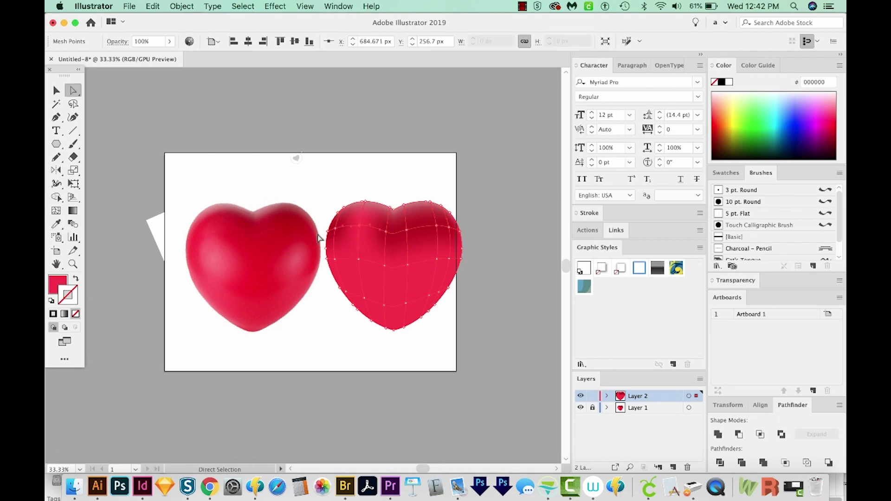
pyautogui.press('i')
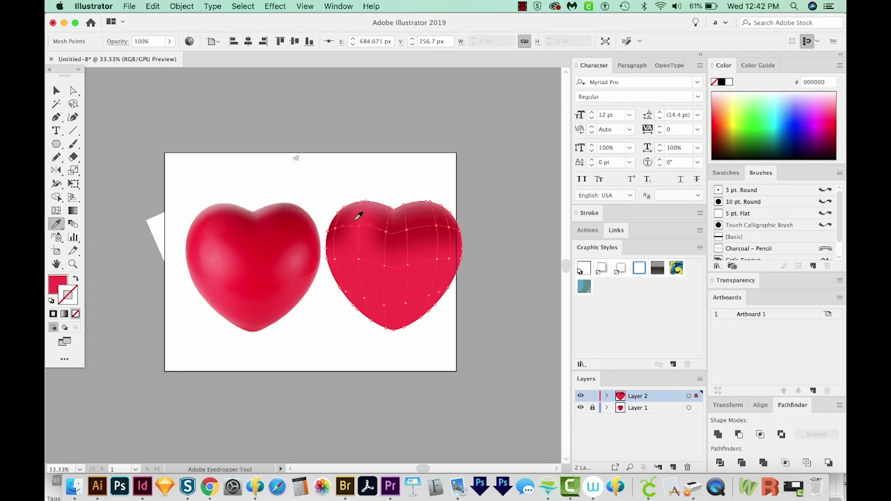
pyautogui.click(388, 230)
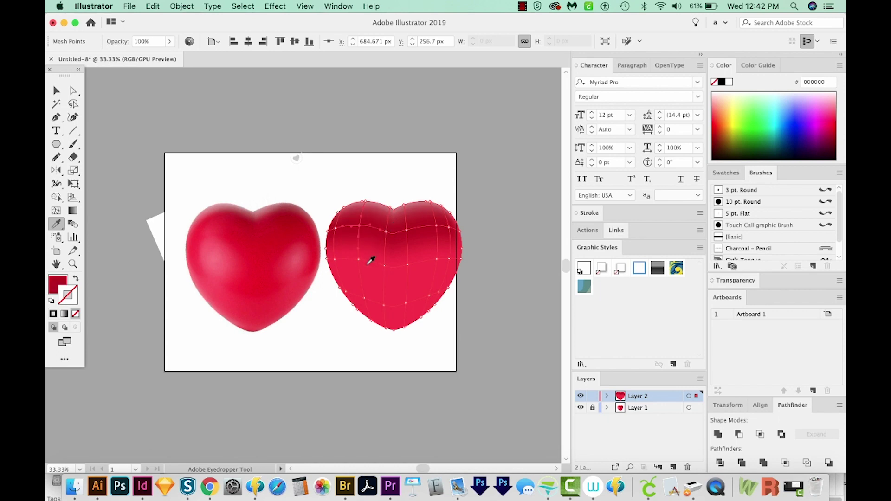
pyautogui.press('super+shift+a')
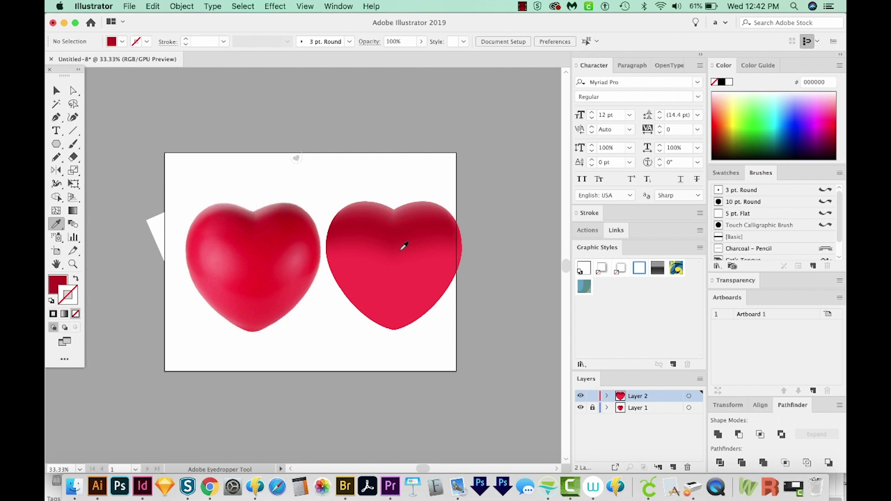
pyautogui.press('v')
pyautogui.click(416, 284)
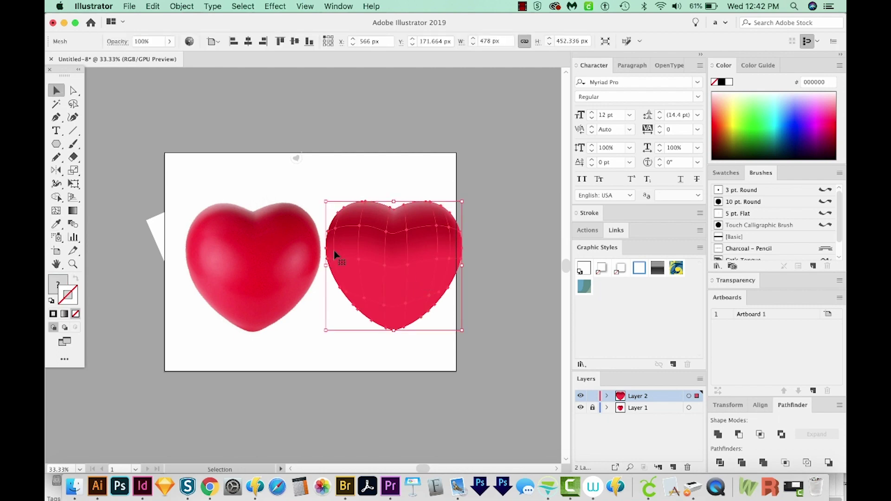
# Apply the reference's lighter pink highlight to several mesh points across the heart's middle.
pyautogui.press('a')
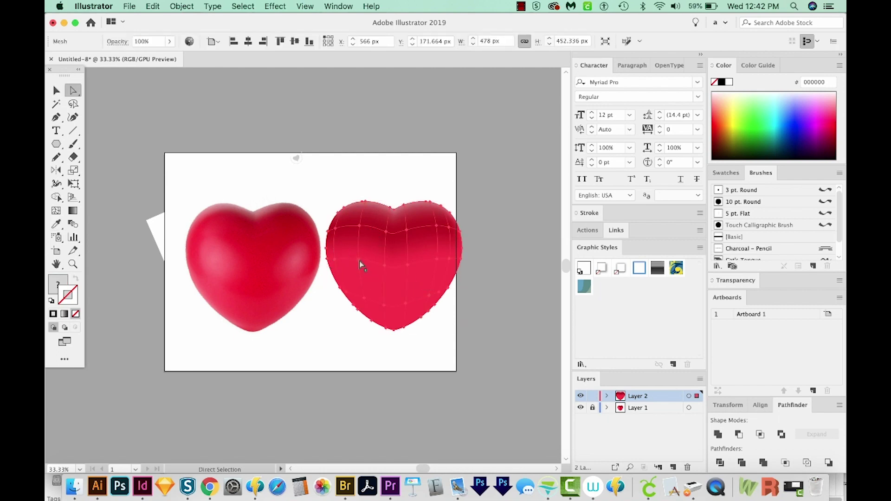
pyautogui.click(359, 260)
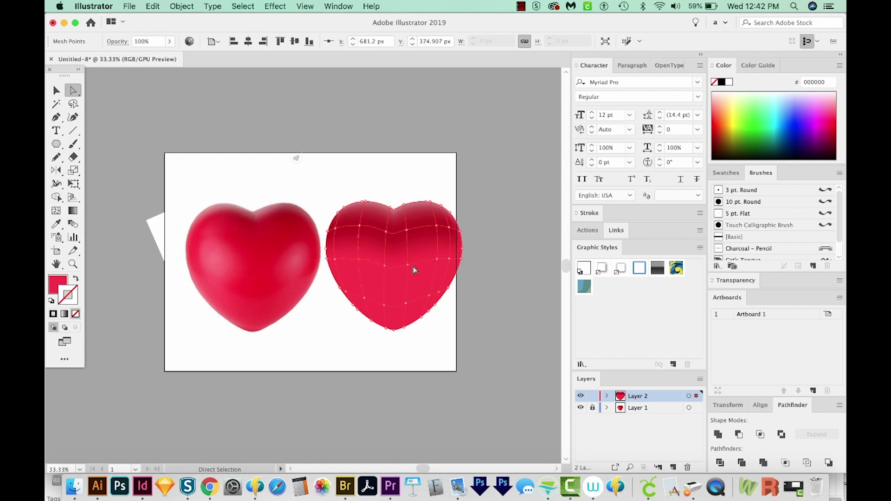
pyautogui.click(441, 263)
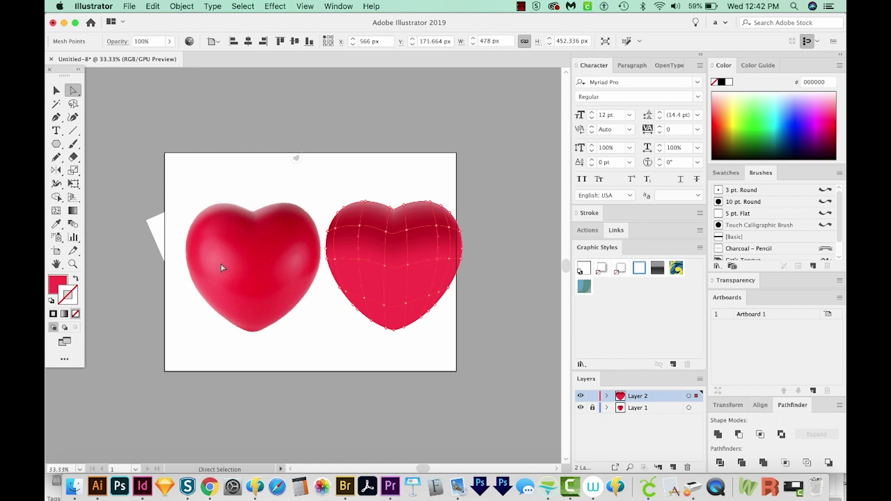
pyautogui.press('i')
pyautogui.click(219, 257)
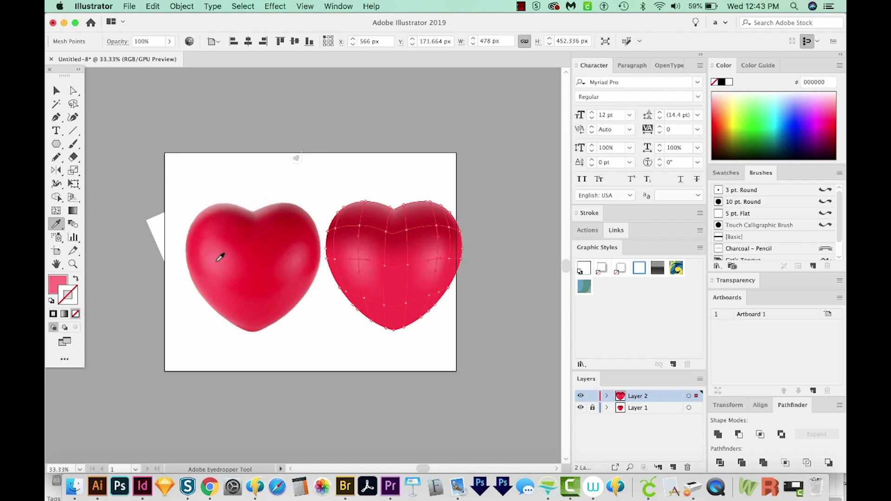
# Pull the upper mesh points up slightly so the mesh lines follow the heart's curve.
pyautogui.press('a')
pyautogui.click(439, 281)
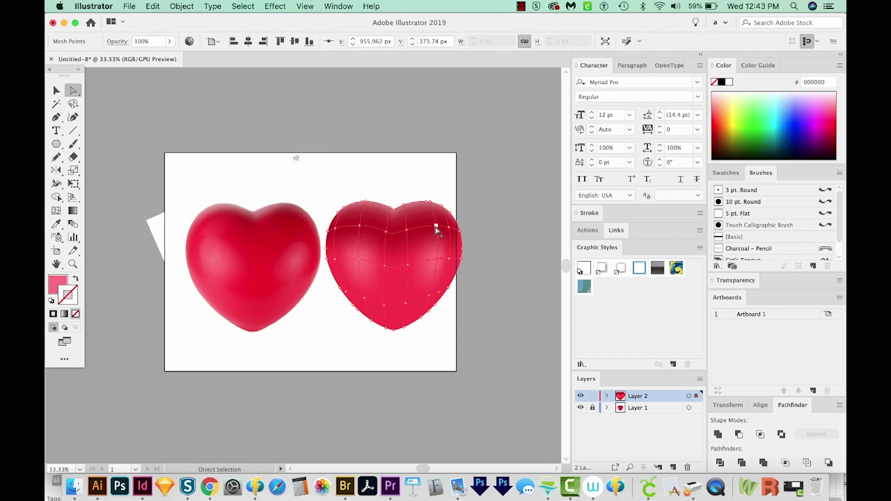
pyautogui.moveTo(435, 225); pyautogui.dragTo(433, 219)
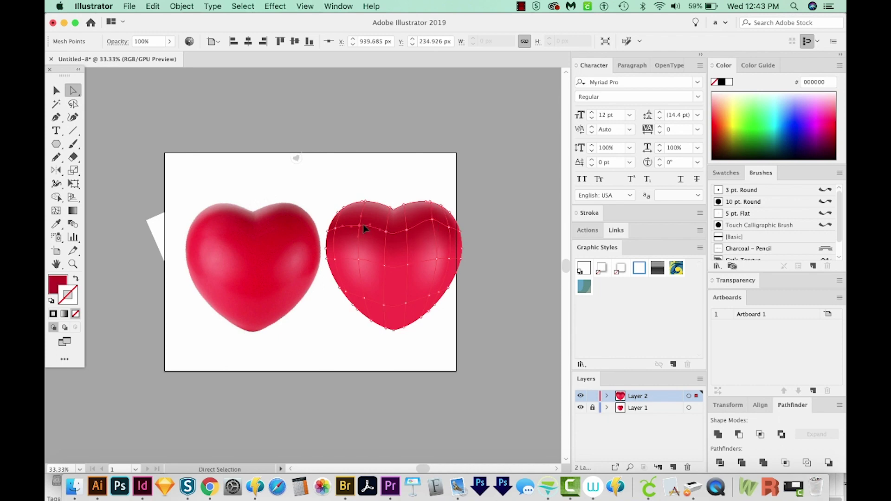
pyautogui.moveTo(363, 225); pyautogui.dragTo(362, 222)
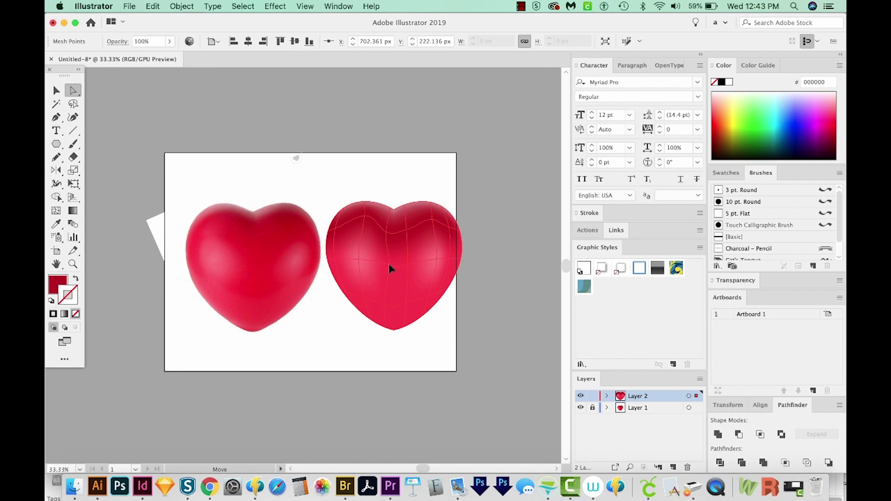
pyautogui.click(429, 344)
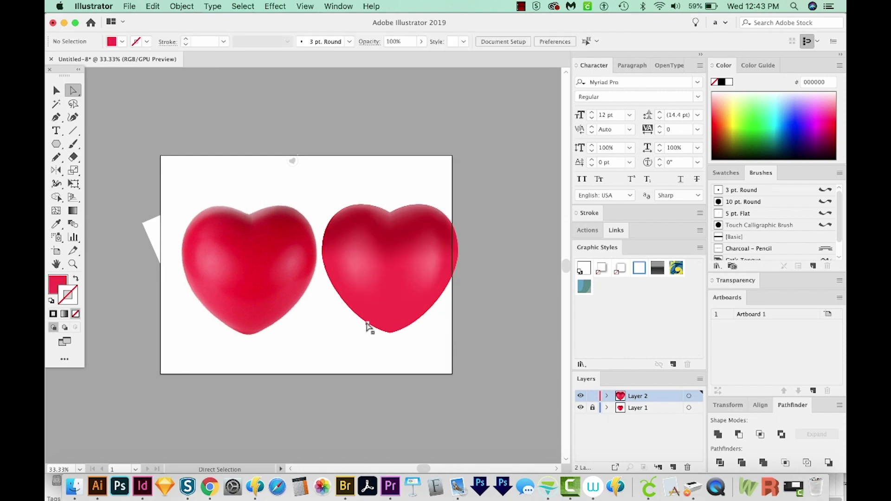
# Recolour the heart's lower mesh points with reds sampled from the reference heart's bottom.
pyautogui.press('q')
pyautogui.moveTo(445, 314)
pyautogui.mouseDown()
pyautogui.moveTo(397, 317)
pyautogui.moveTo(354, 304)
pyautogui.moveTo(337, 314)
pyautogui.moveTo(363, 356)
pyautogui.moveTo(428, 332)
pyautogui.moveTo(446, 316)
pyautogui.mouseUp()
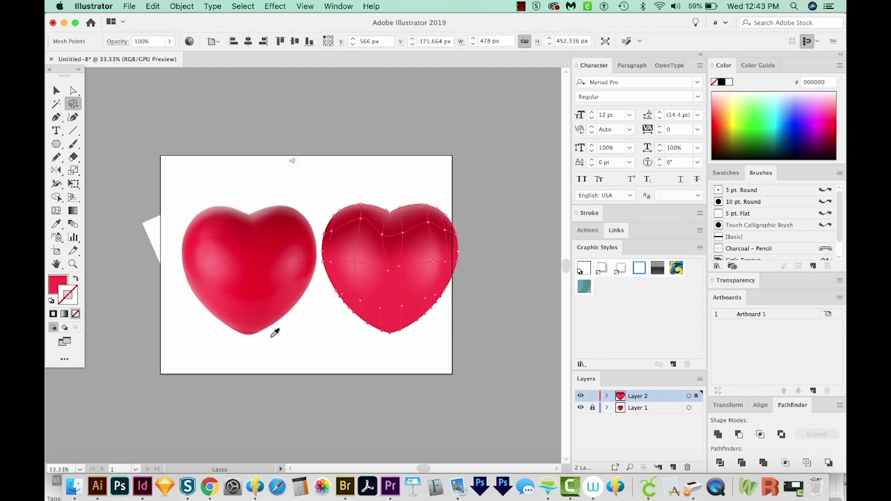
pyautogui.press('i')
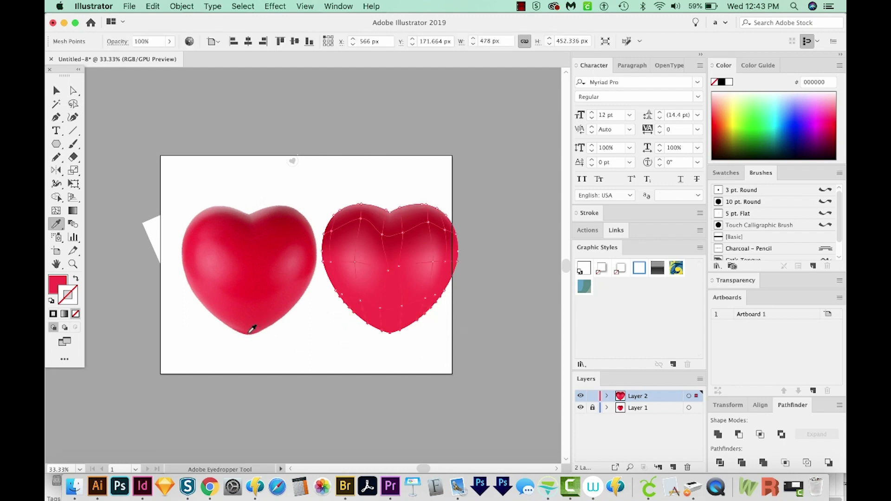
pyautogui.click(249, 329)
pyautogui.click(250, 329)
# Resample the colour of one upper mesh point and preview the shaded heart.
pyautogui.press('a')
pyautogui.press('super+equal')
pyautogui.click(425, 198)
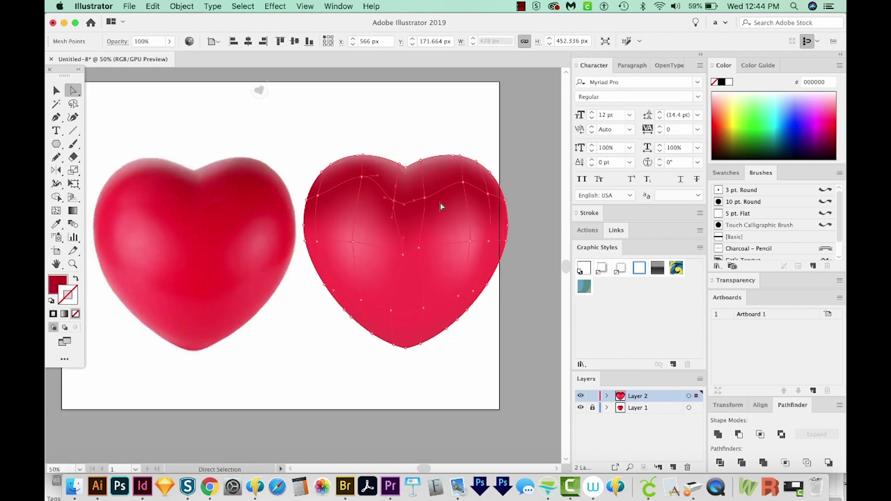
pyautogui.press('i')
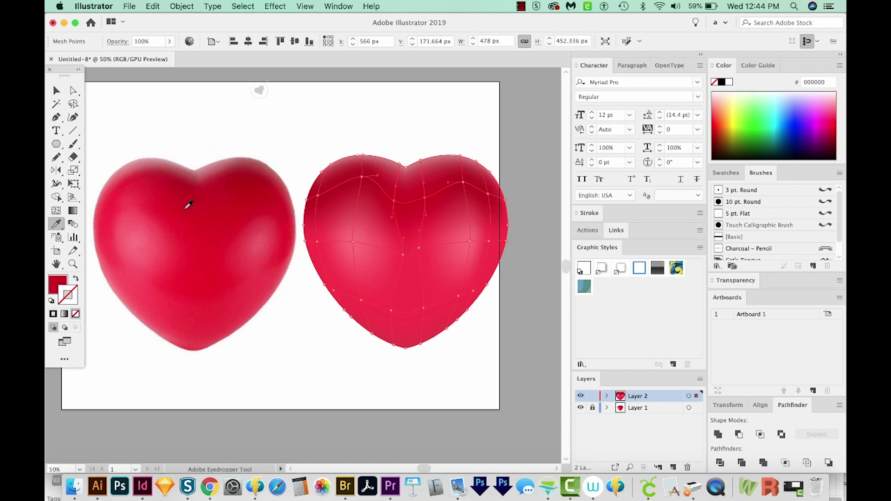
pyautogui.press('super+shift+a')
pyautogui.moveTo(308, 279); pyautogui.dragTo(314, 275)
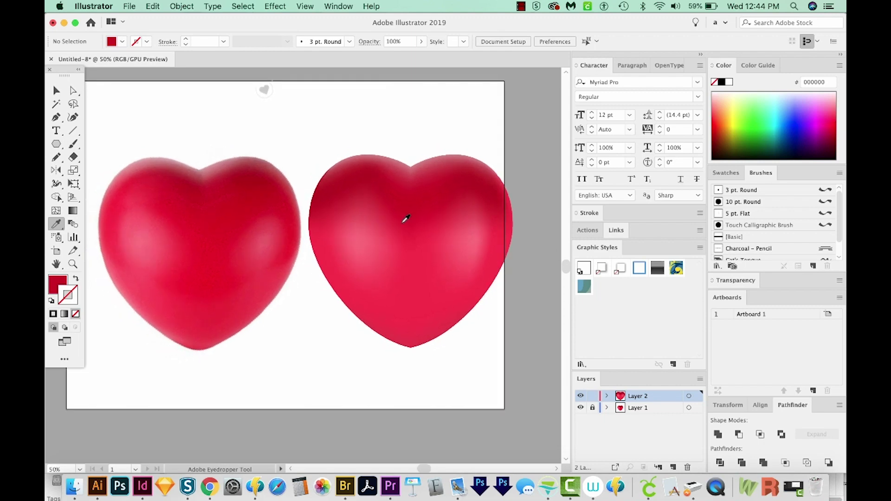
# Scale the right mesh heart down to about 434 × 411 px beside the photo.
pyautogui.press('super+minus')
pyautogui.press('super+minus')
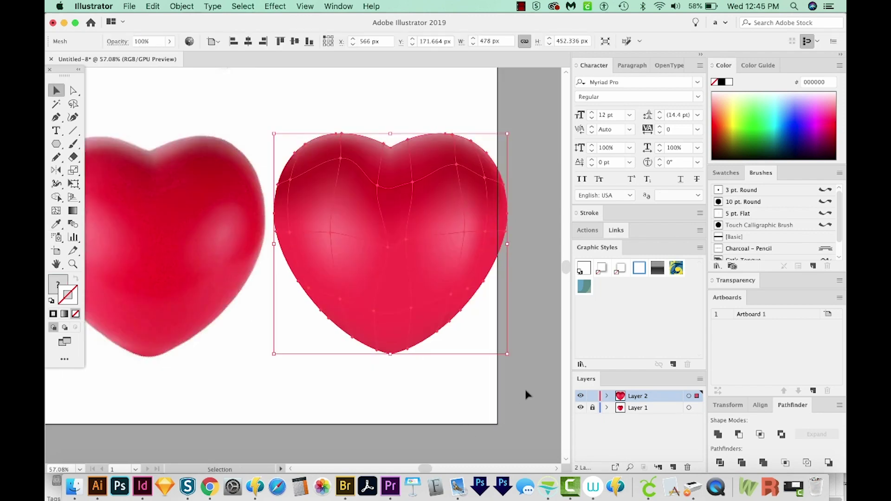
pyautogui.moveTo(507, 353); pyautogui.dragTo(485, 334)
pyautogui.press('s')
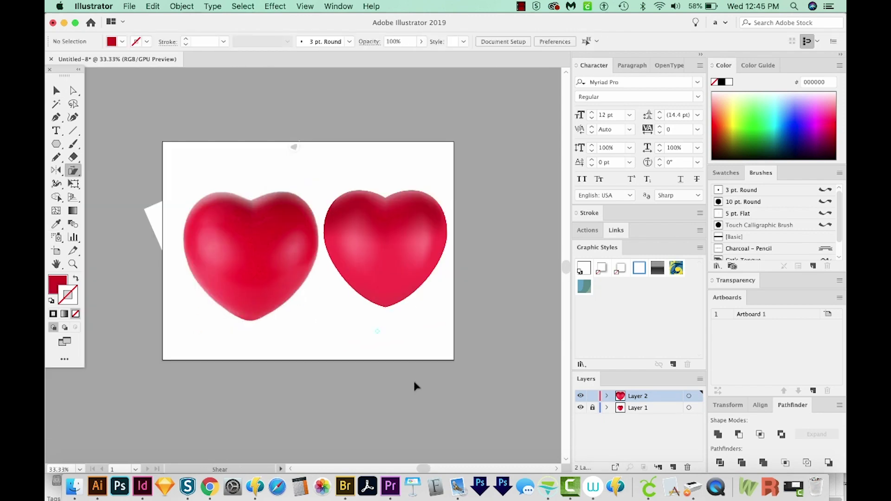